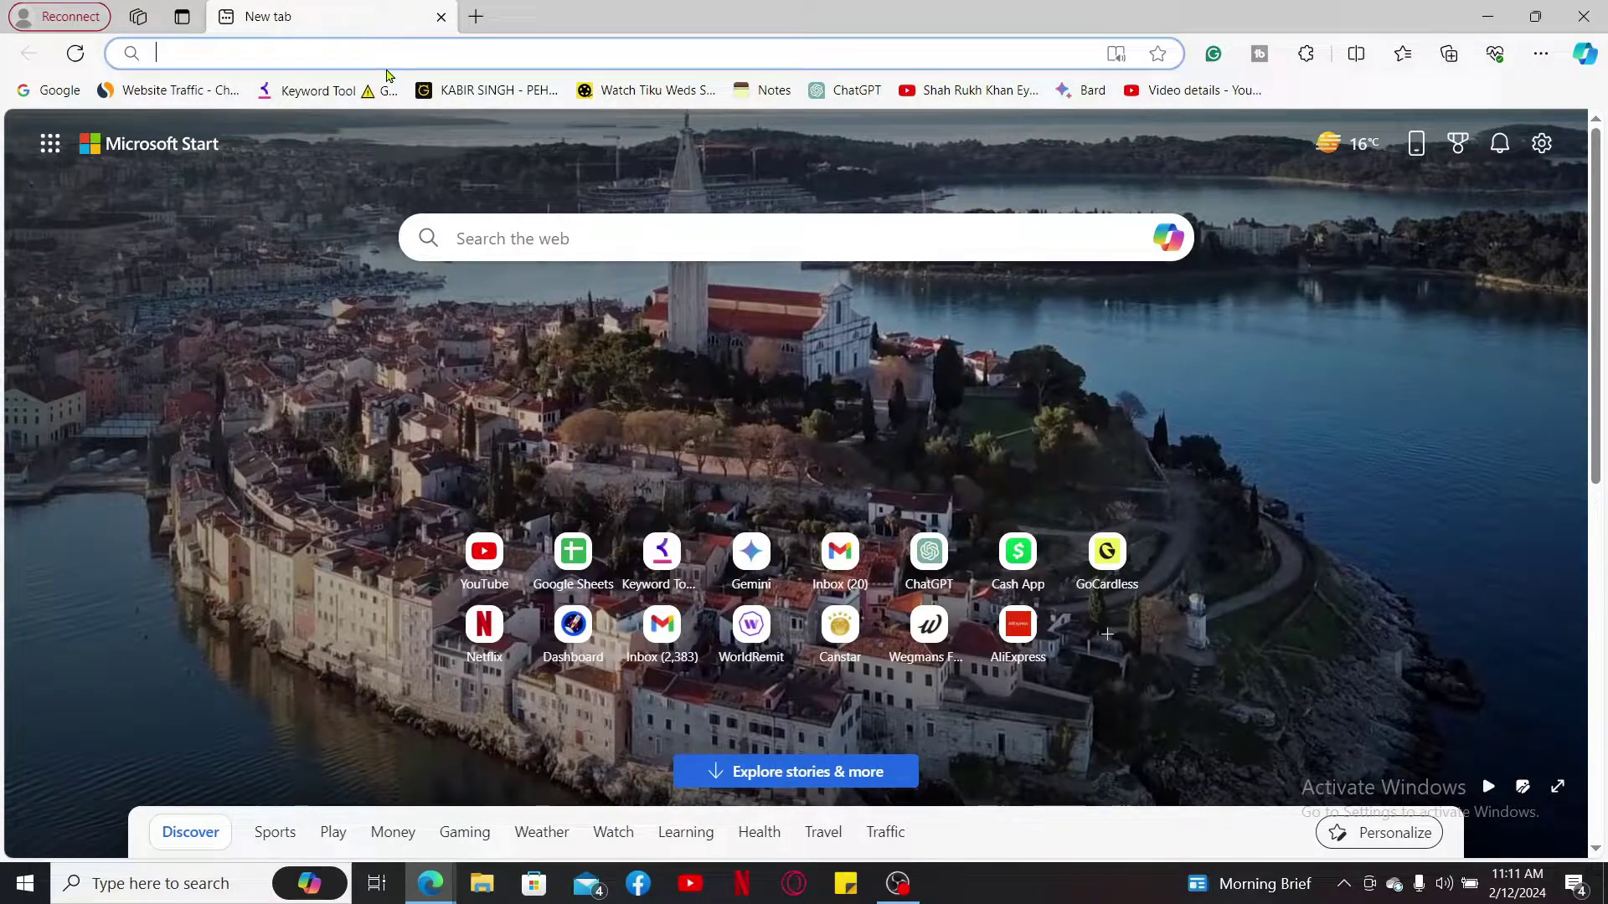
{"action": "type", "text": "w"}
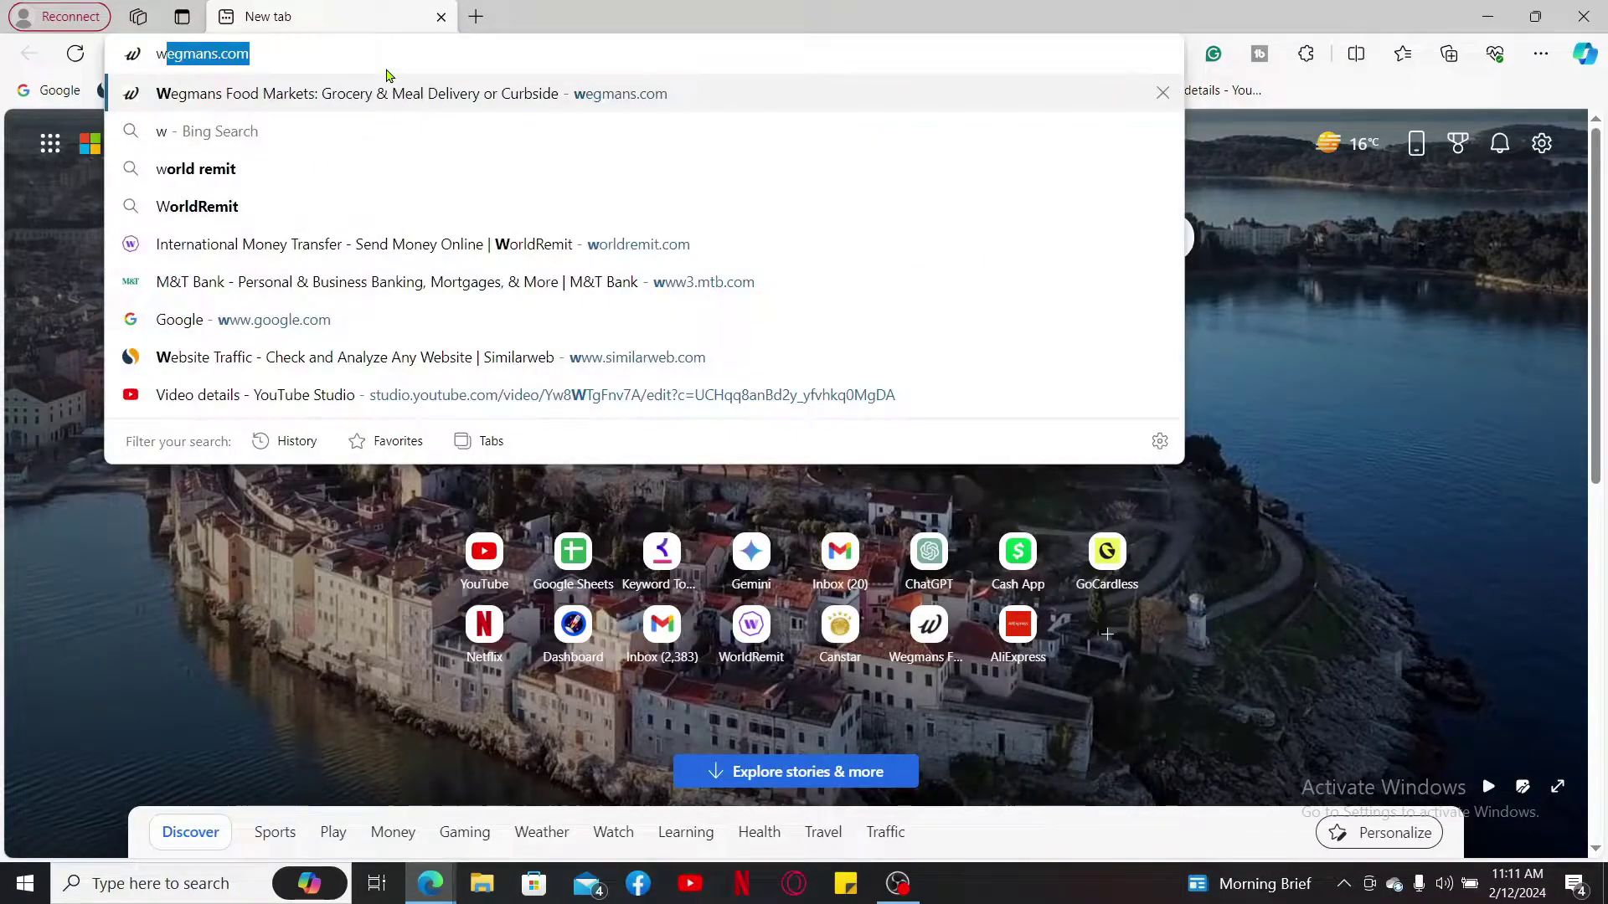
{"action": "type", "text": "orldremit"}
- Load worldremit.com from the Edge address bar suggestion
{"action": "key", "text": "Return"}
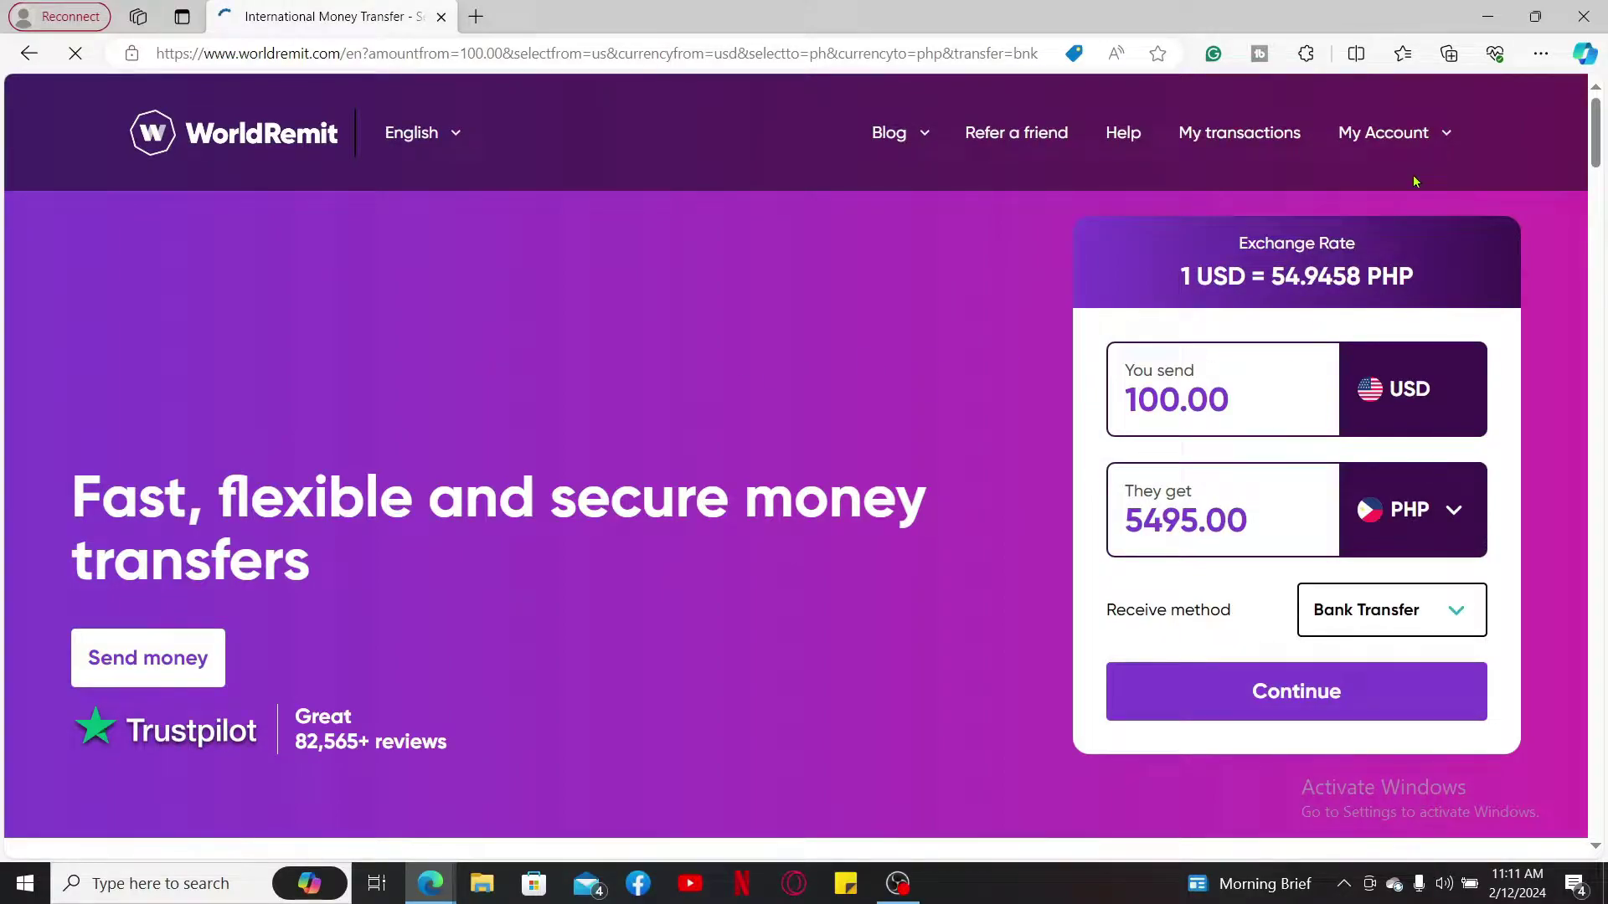
- Use the My Account menu to reach My Recipients, listing the Argentina recipient
{"action": "left_click", "coordinate": [1433, 136]}
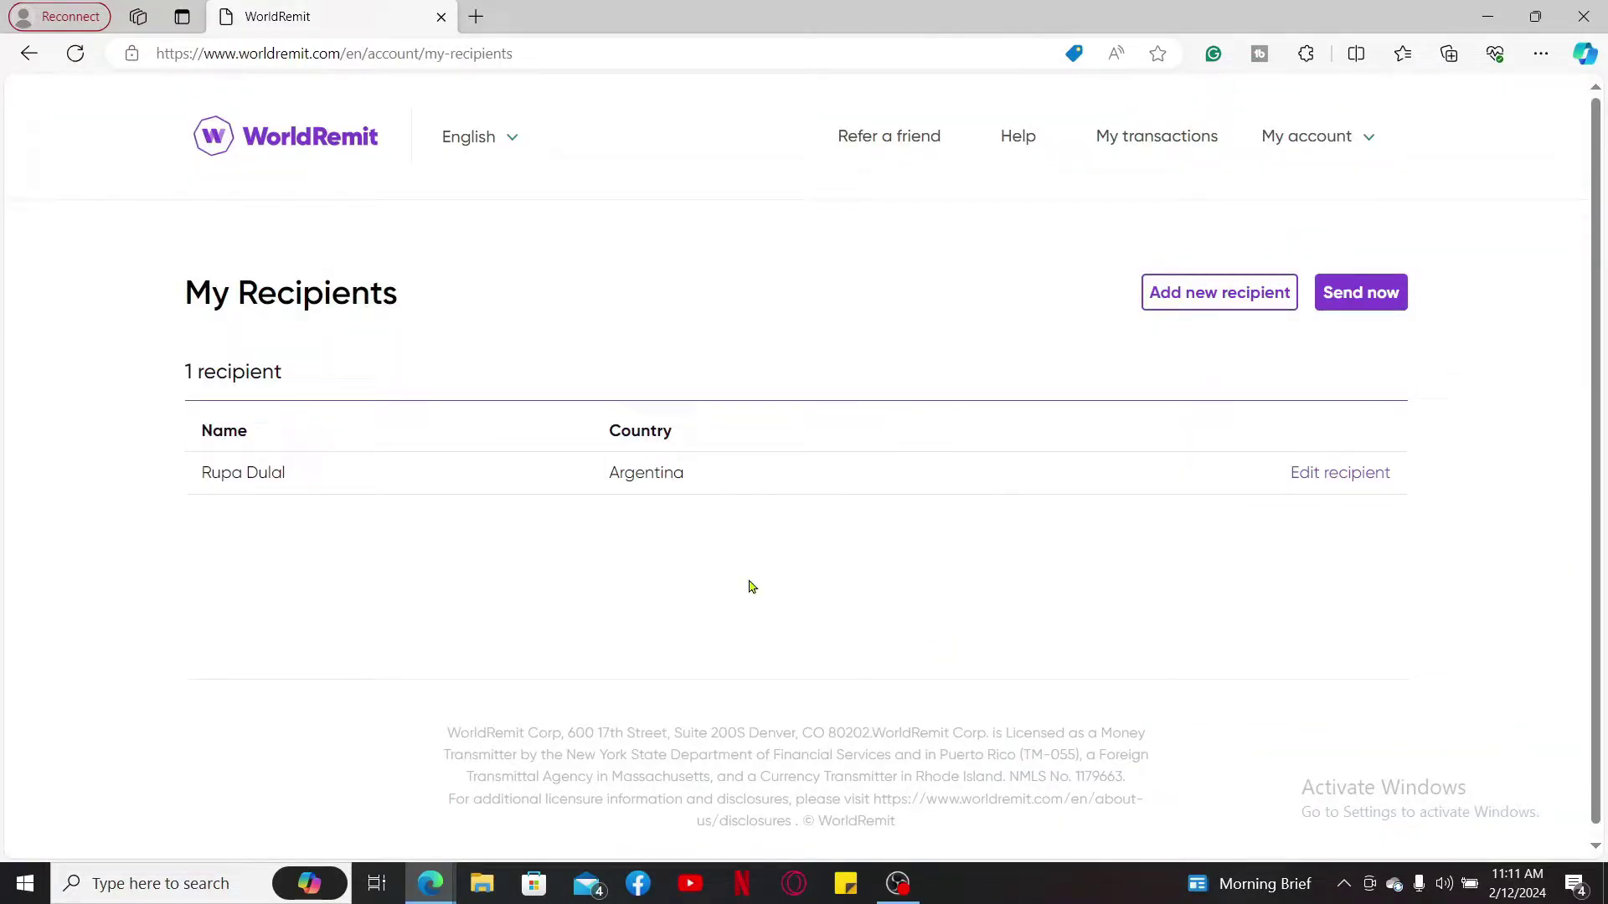
- Open the Edit recipient form showing the saved recipient's name, address, state and phone
{"action": "left_click", "coordinate": [1339, 472]}
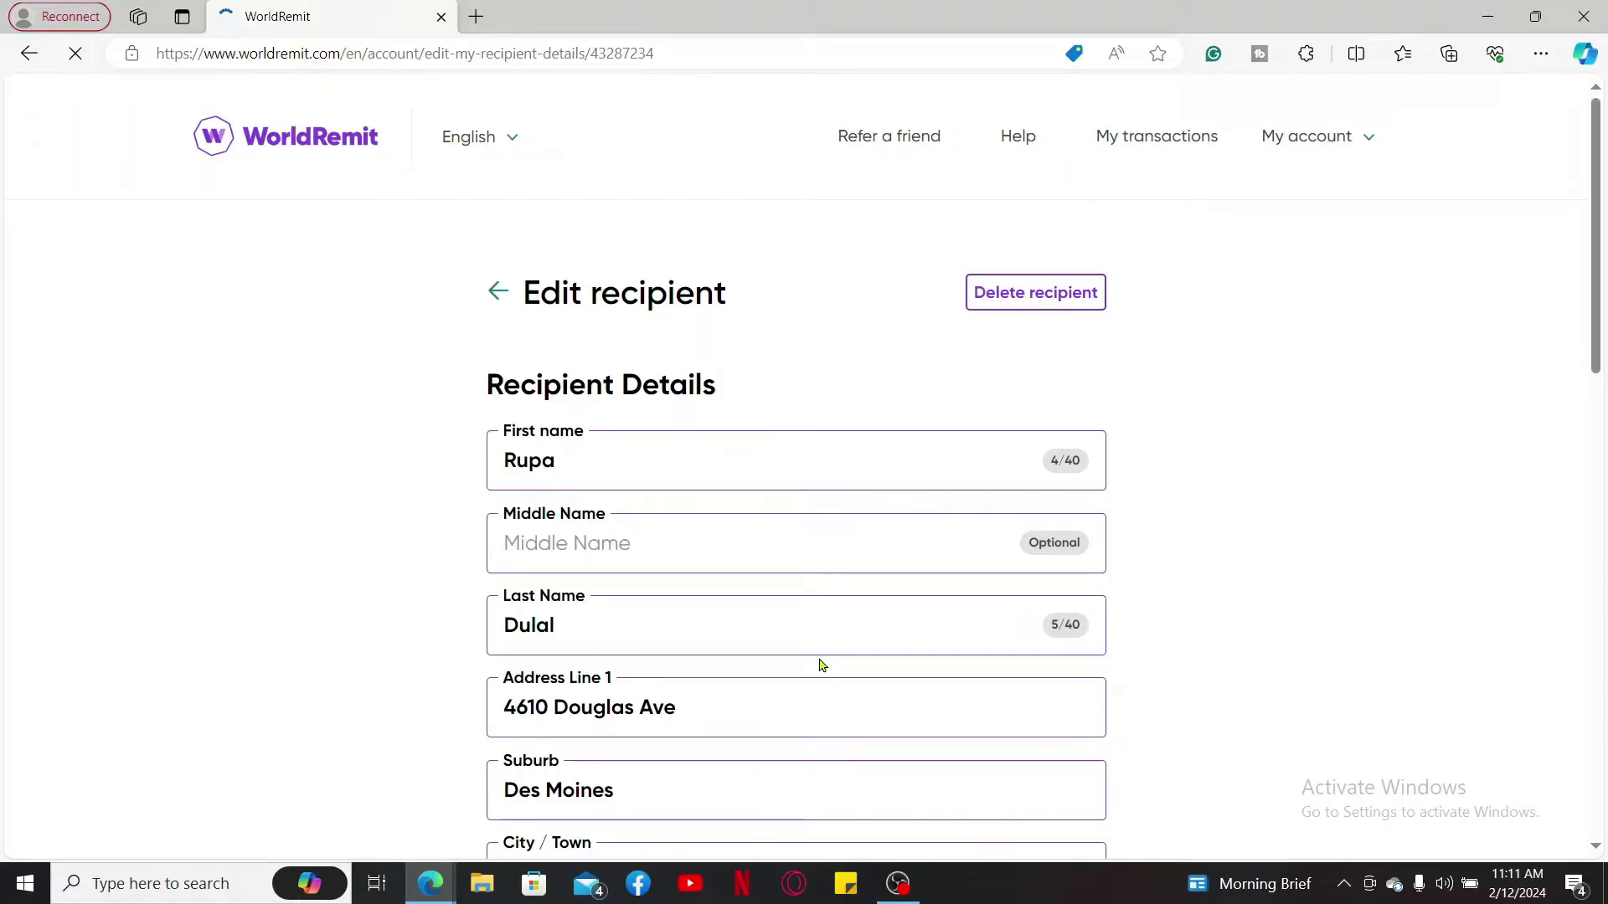
{"action": "scroll", "coordinate": [749, 578], "scroll_direction": "down", "scroll_amount": 3}
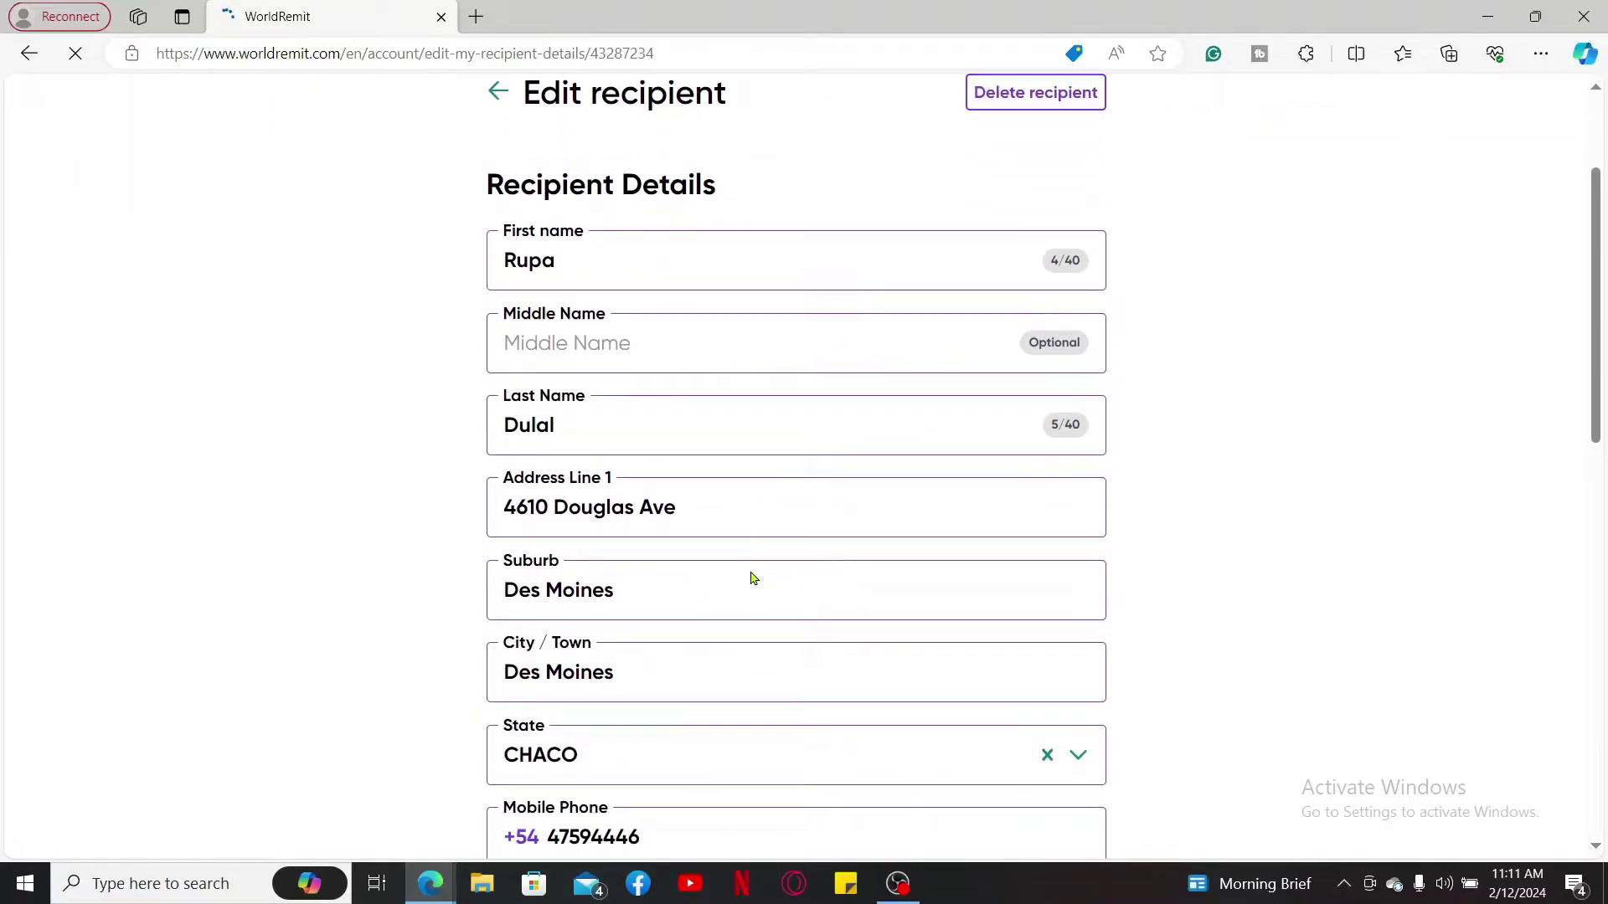
{"action": "scroll", "coordinate": [749, 578], "scroll_direction": "down", "scroll_amount": 3}
{"action": "scroll", "coordinate": [750, 578], "scroll_direction": "down", "scroll_amount": 3}
{"action": "scroll", "coordinate": [748, 579], "scroll_direction": "down", "scroll_amount": 3}
{"action": "scroll", "coordinate": [752, 576], "scroll_direction": "up", "scroll_amount": 10}
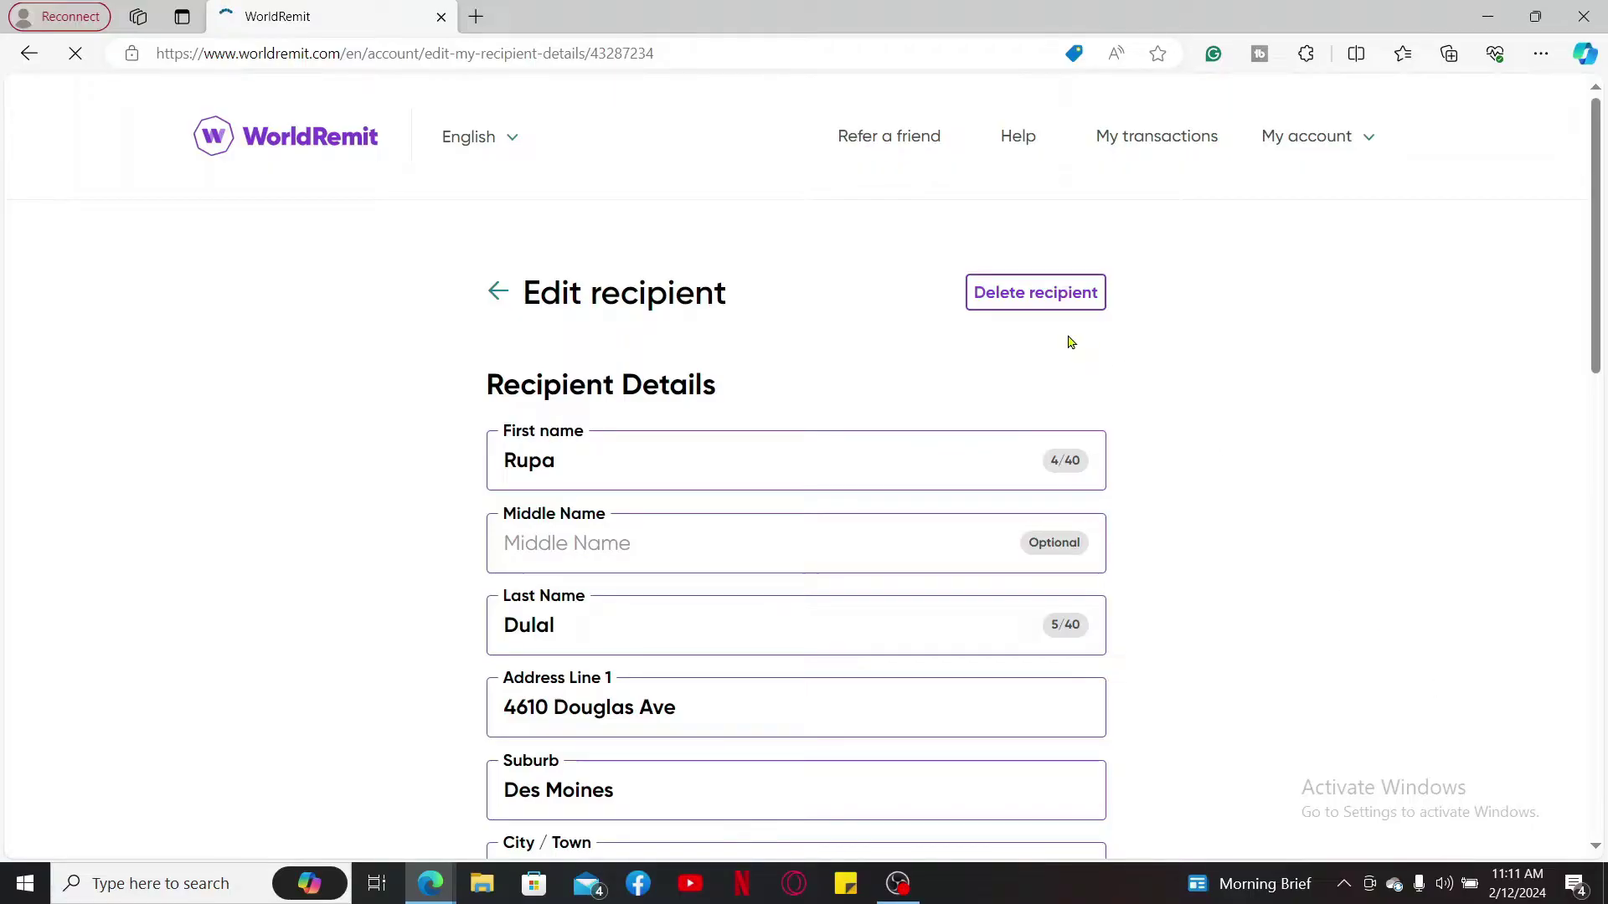
- Choose 'Delete recipient' to bring up the deletion warning prompt
{"action": "left_click", "coordinate": [1041, 301]}
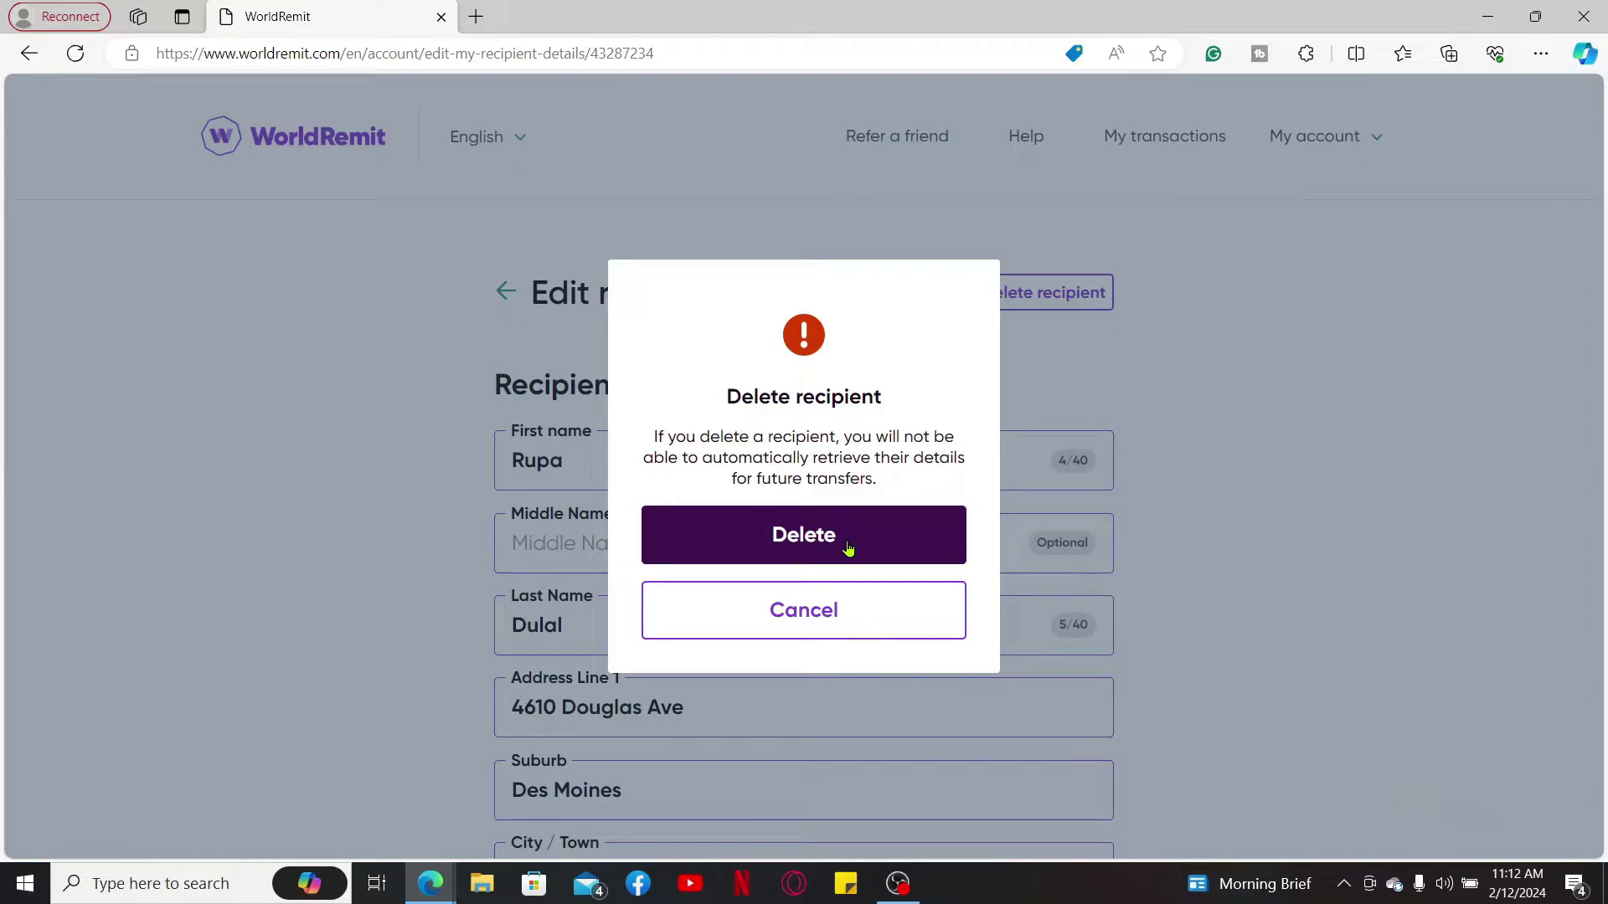
- Confirm the deletion so the 'Recipient deleted' toast appears
{"action": "left_click", "coordinate": [849, 549]}
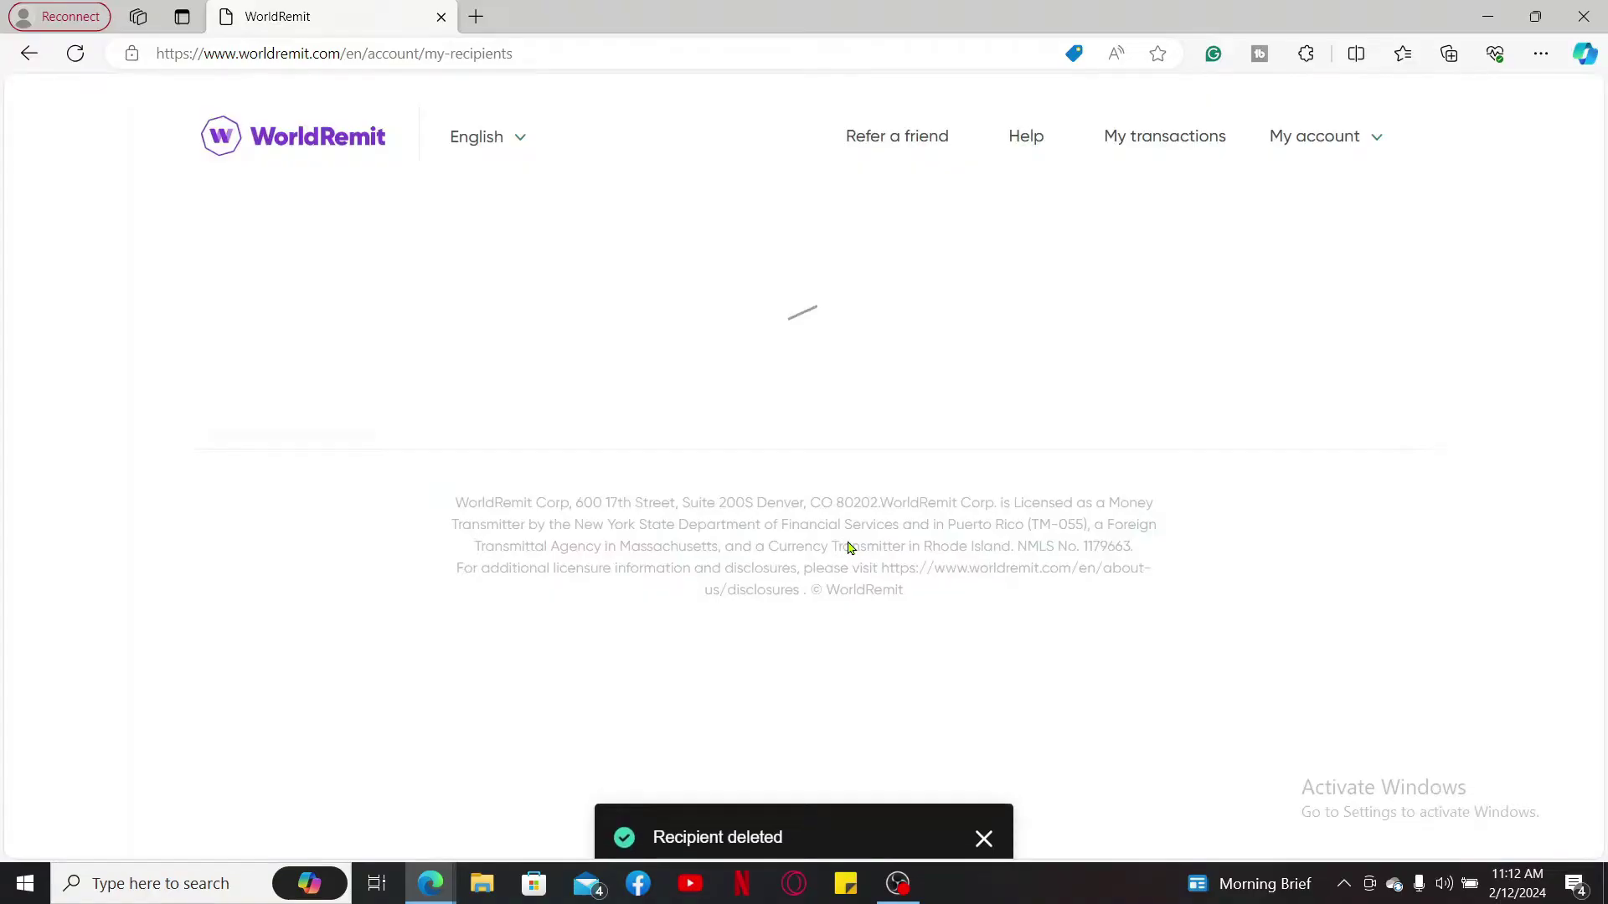